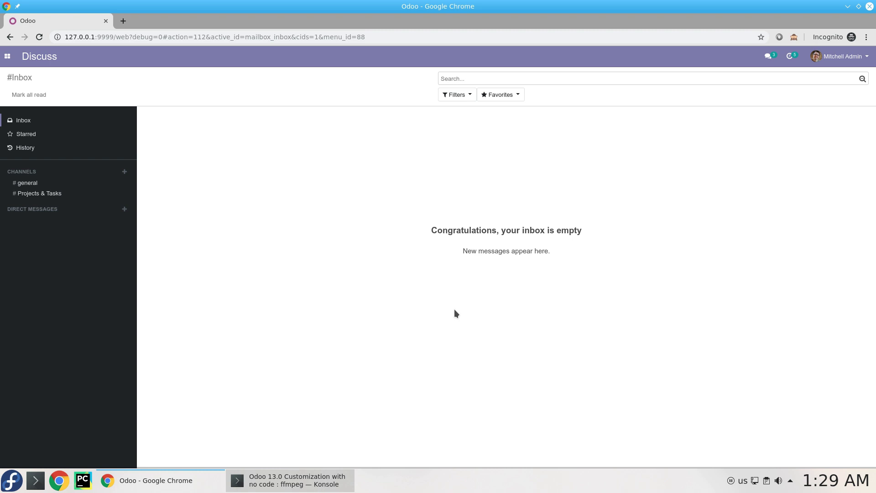
Open the General Settings page and scroll down to the Developer Tools section.
click(8, 56)
click(38, 204)
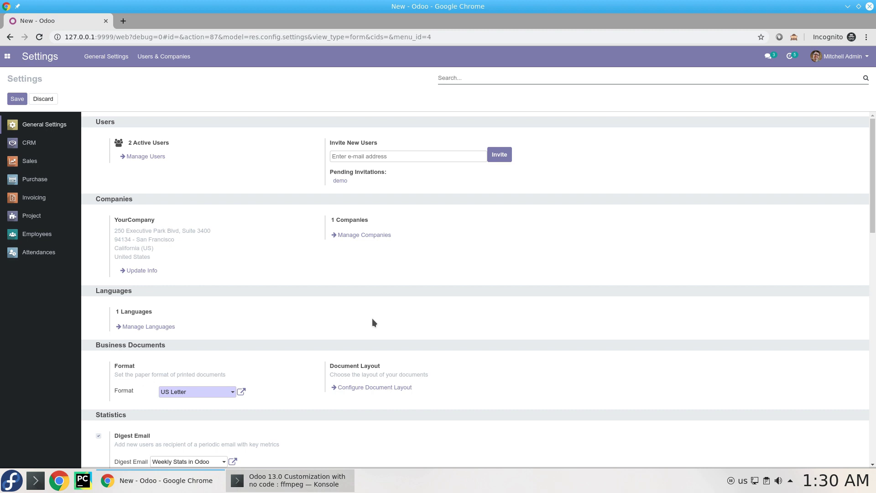
scroll(231, 360, down, 4)
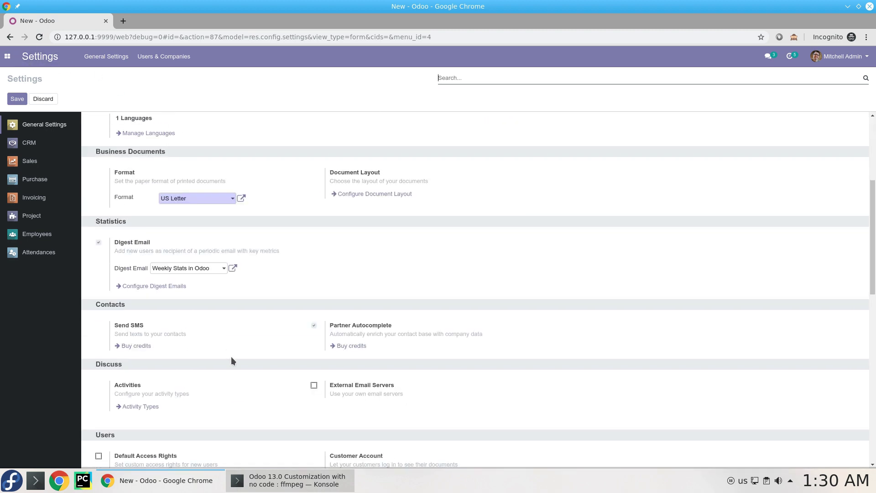
scroll(219, 370, down, 8)
scroll(171, 443, down, 2)
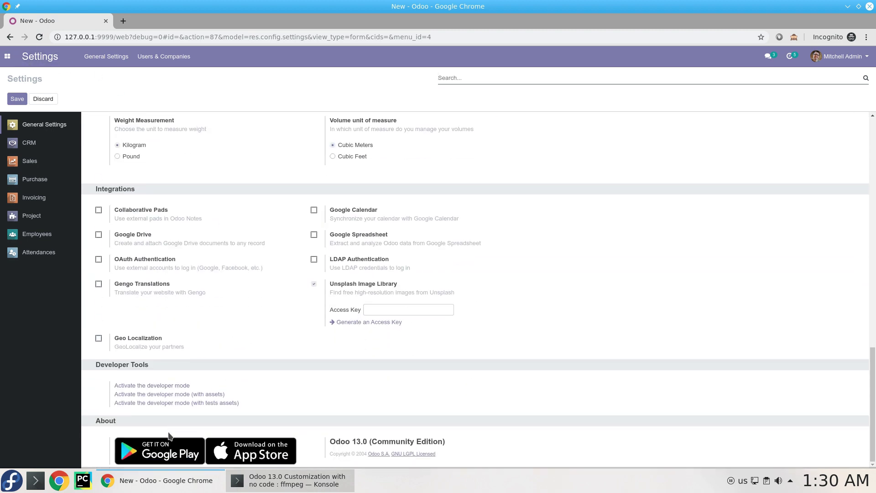
Activate developer mode and switch to the Invoicing app.
click(159, 386)
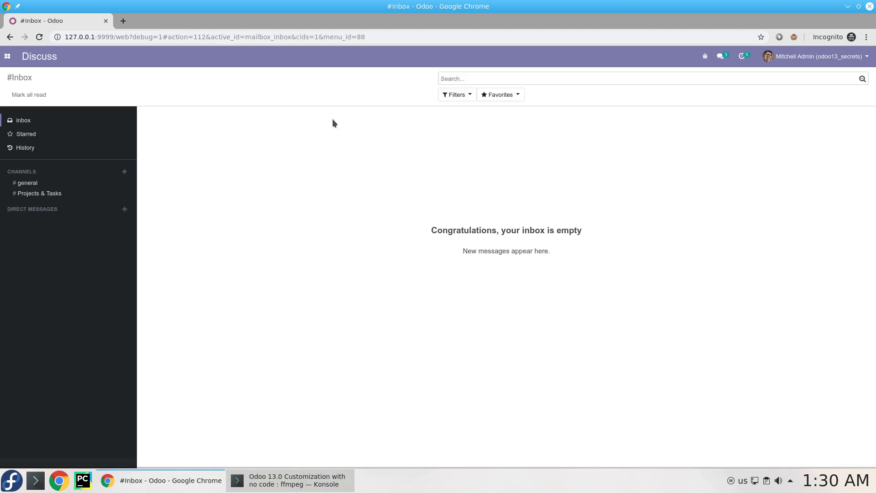
click(7, 56)
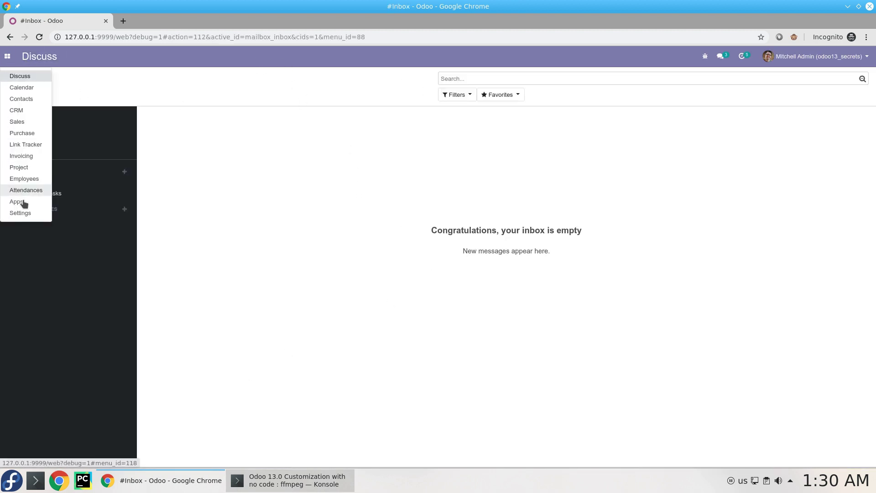
click(27, 156)
Browse the entries in Invoicing's Configuration menu.
click(217, 57)
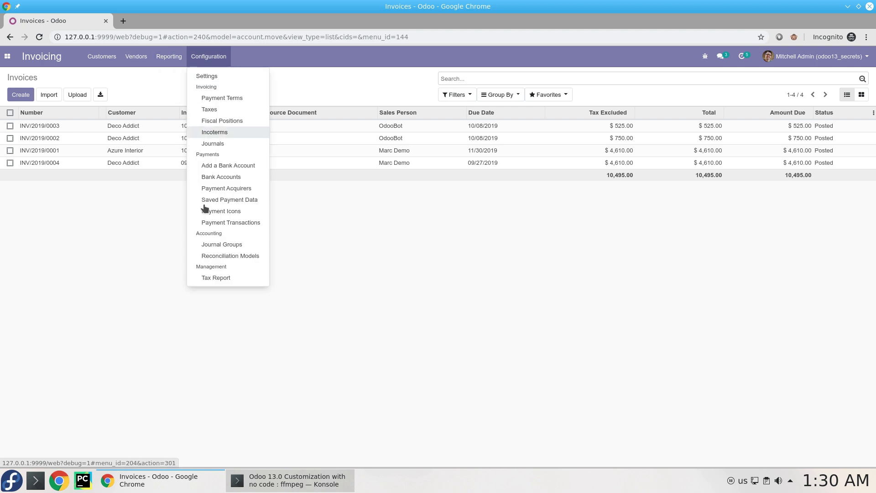
click(216, 265)
click(214, 52)
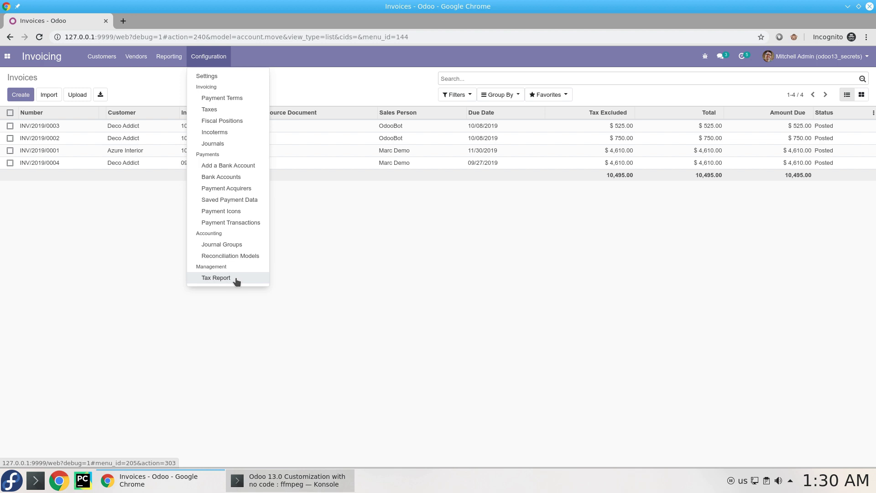
click(8, 56)
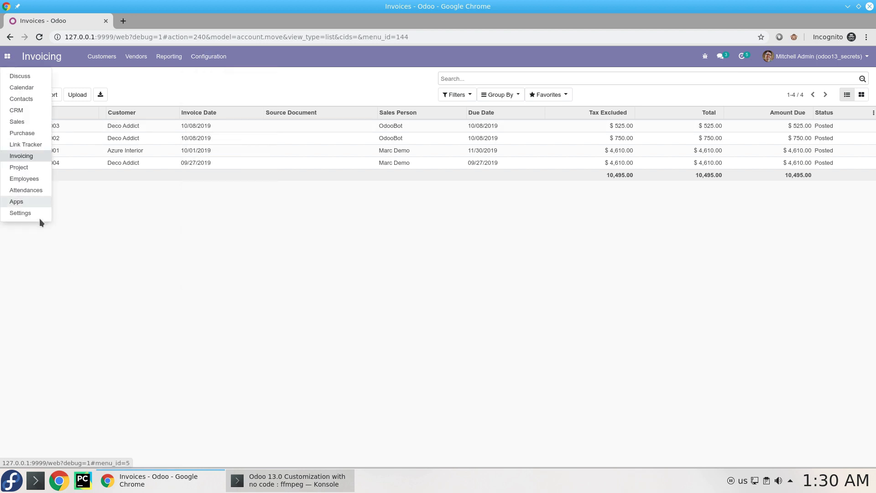
Open Technical > Models in Settings and search the models for 'currency'.
click(38, 213)
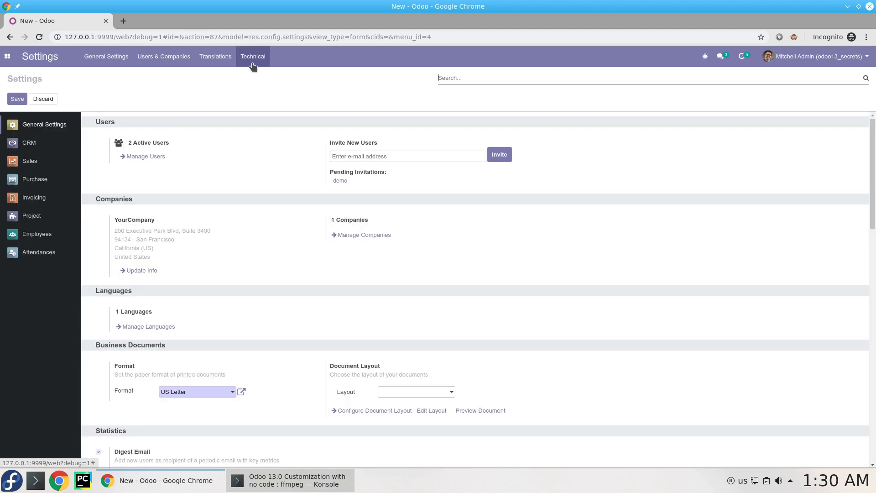
click(253, 60)
scroll(293, 402, down, 4)
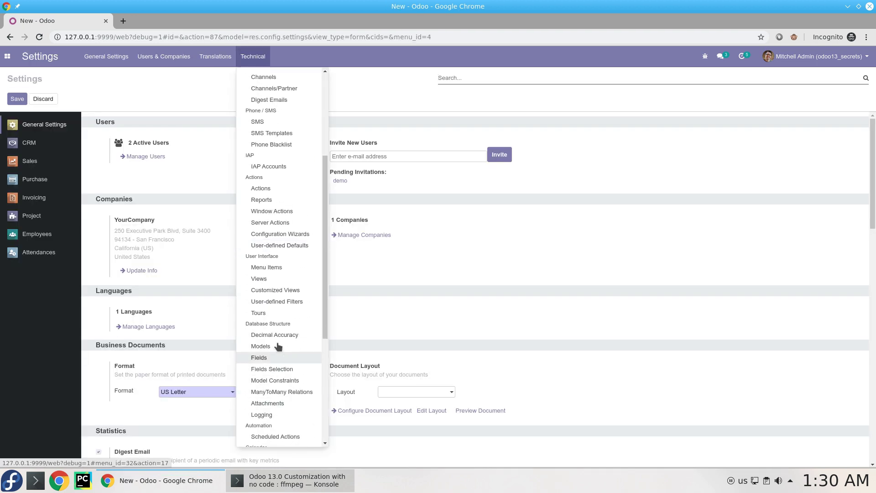
click(276, 346)
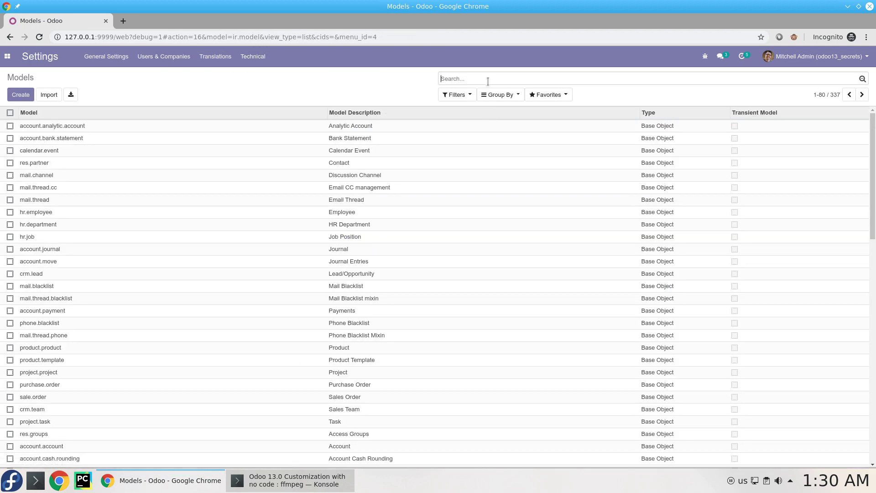
text(curre)
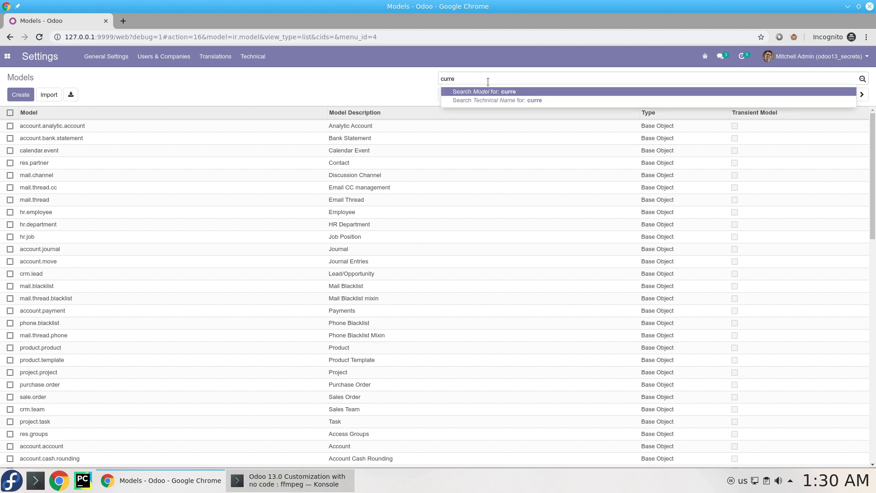
text(ncy)
key(Return)
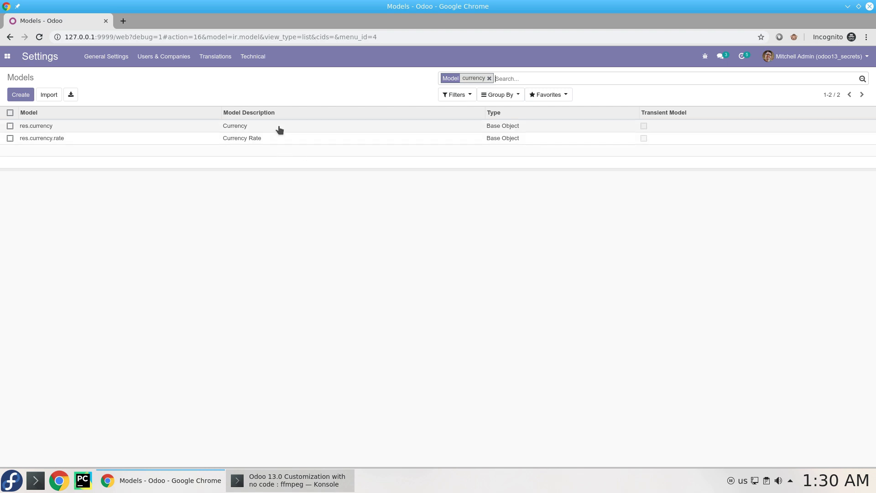
From the res.currency model, create a 'Currencies' menu under Invoicing/Configuration/Management.
click(279, 130)
scroll(308, 275, down, 2)
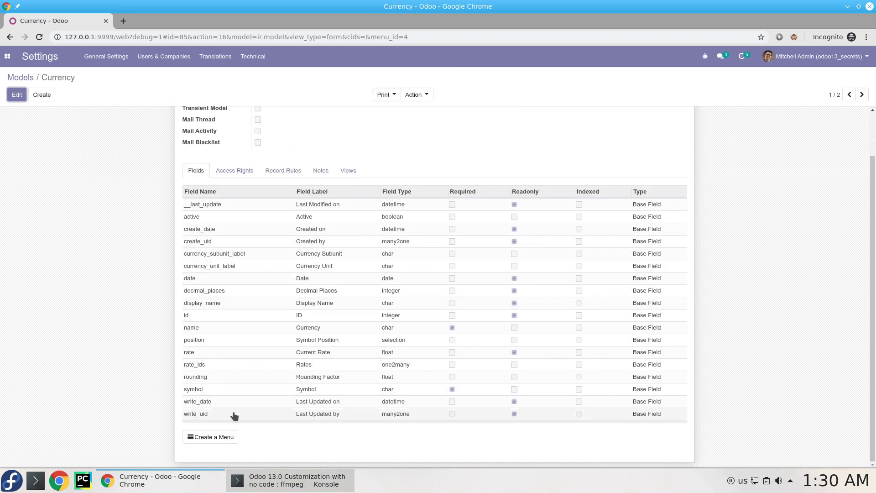
click(213, 437)
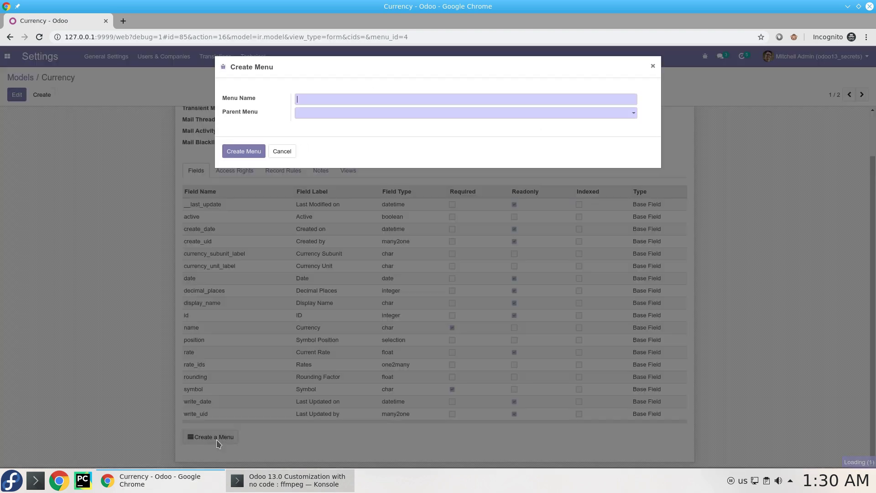
click(341, 99)
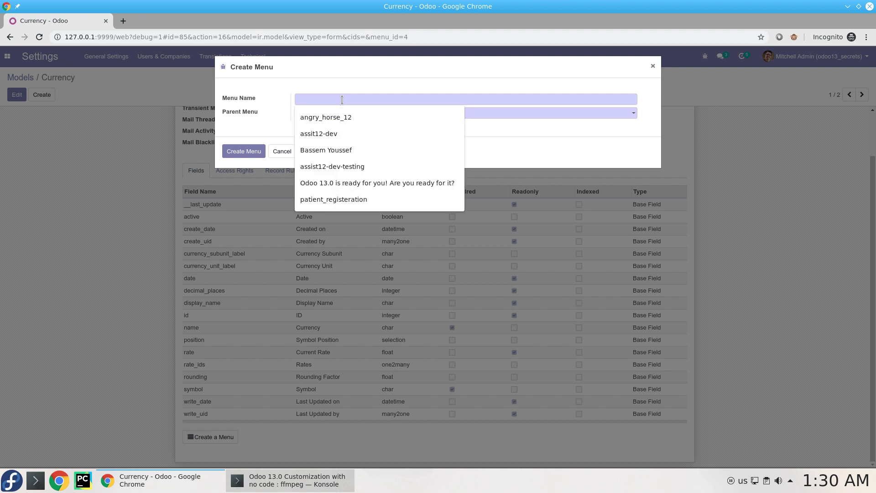
text(Currencie)
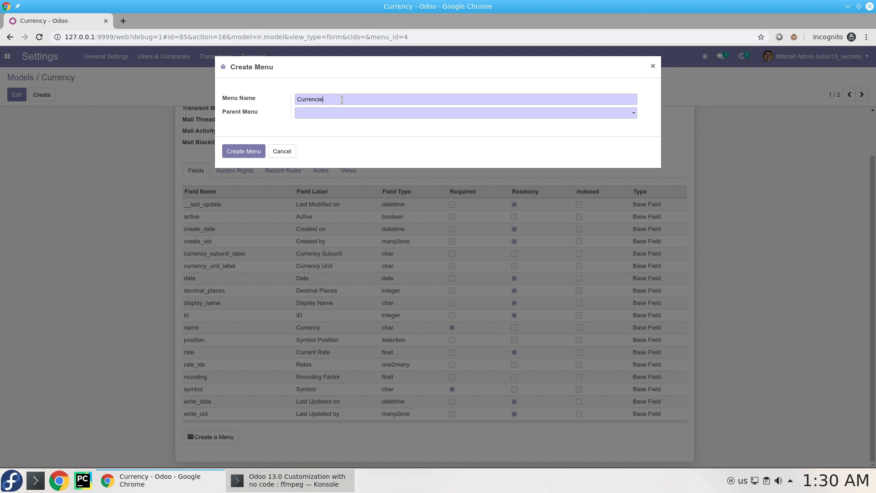
text(mana)
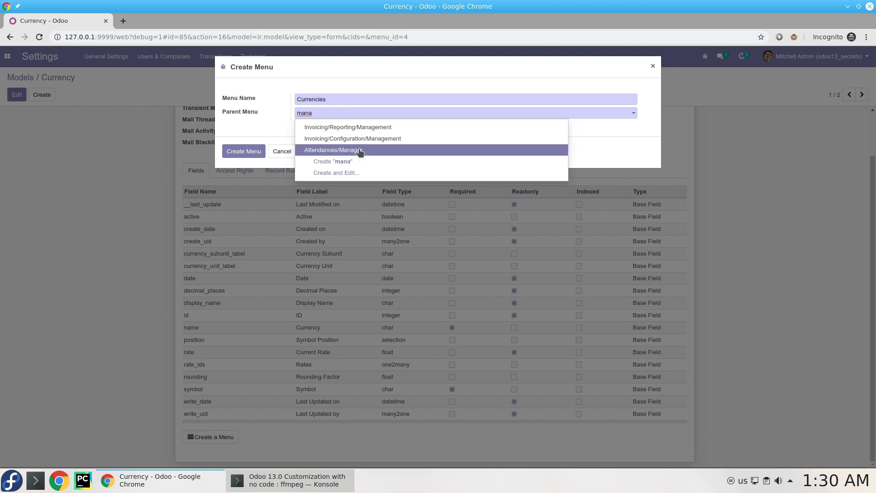
click(385, 138)
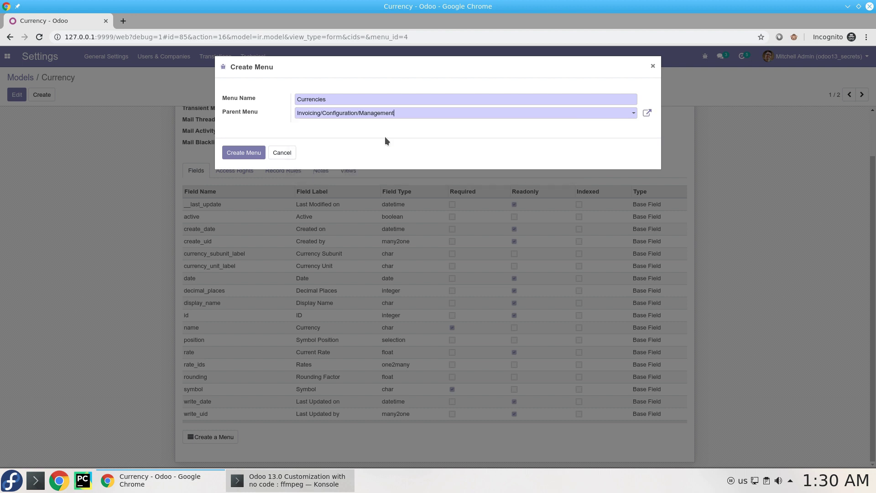
click(243, 154)
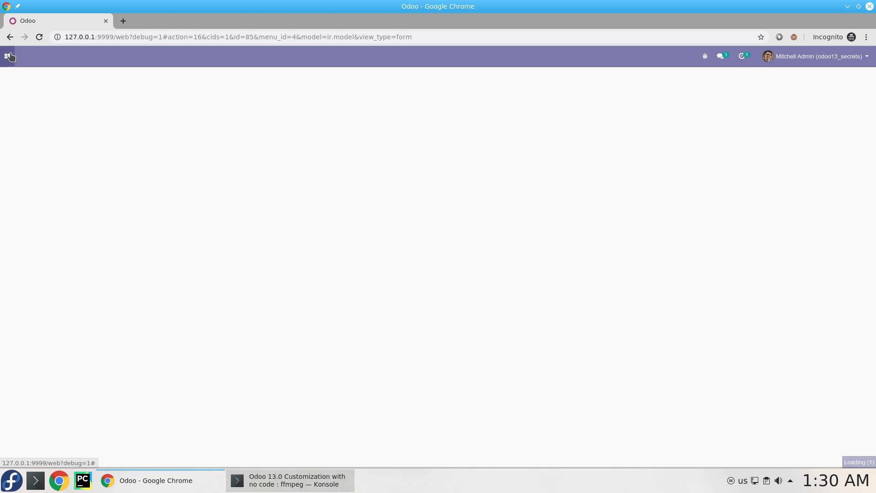
Open the new Currencies list from Invoicing's Configuration menu.
click(7, 56)
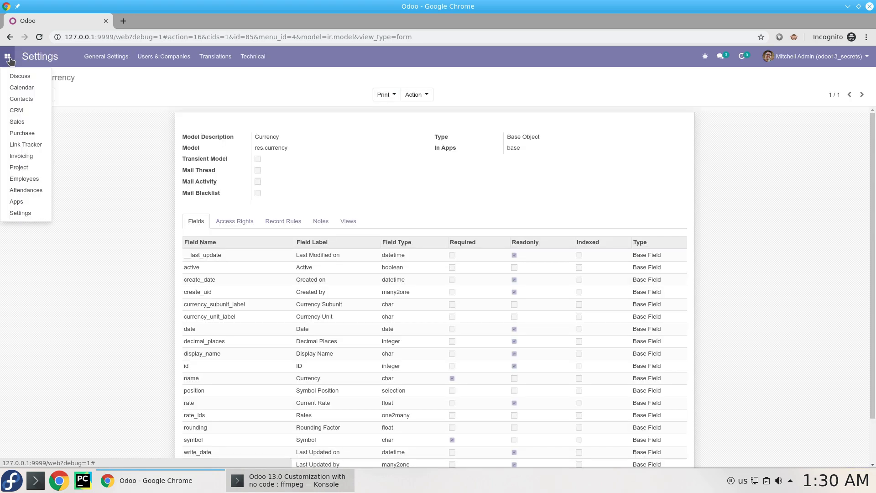
click(21, 155)
click(220, 60)
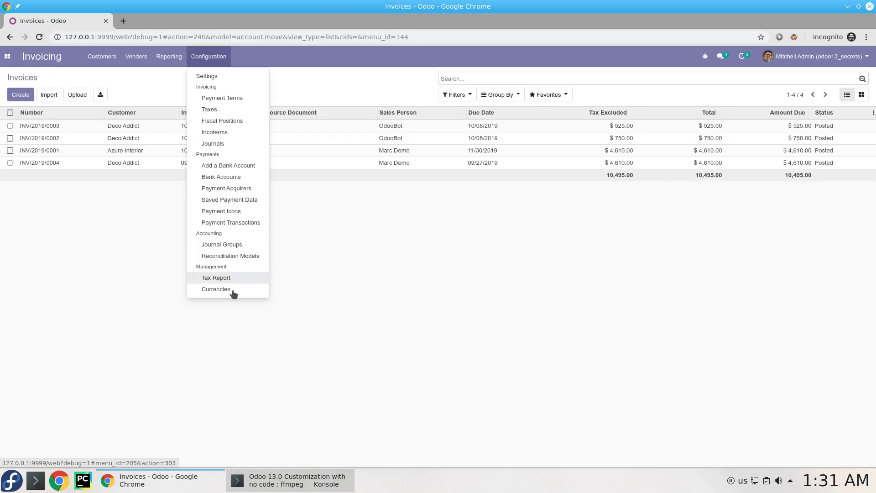
click(225, 291)
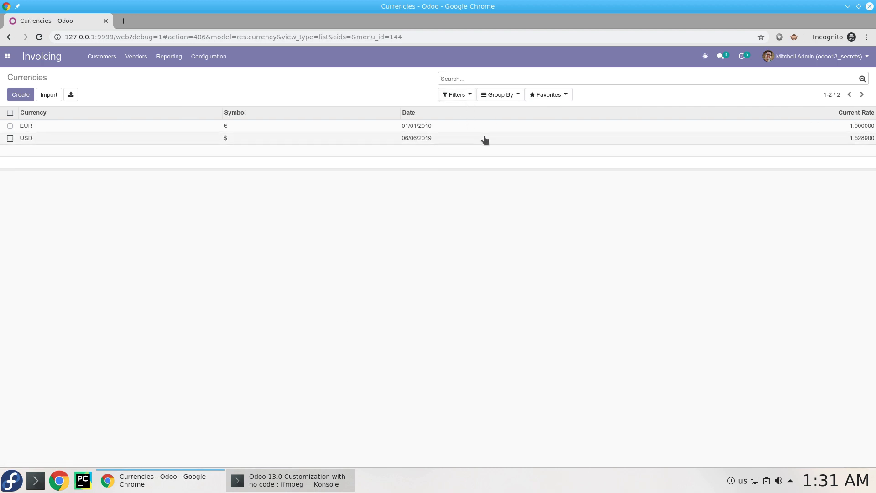
Filter the currency list to inactive currencies and start a search.
click(462, 94)
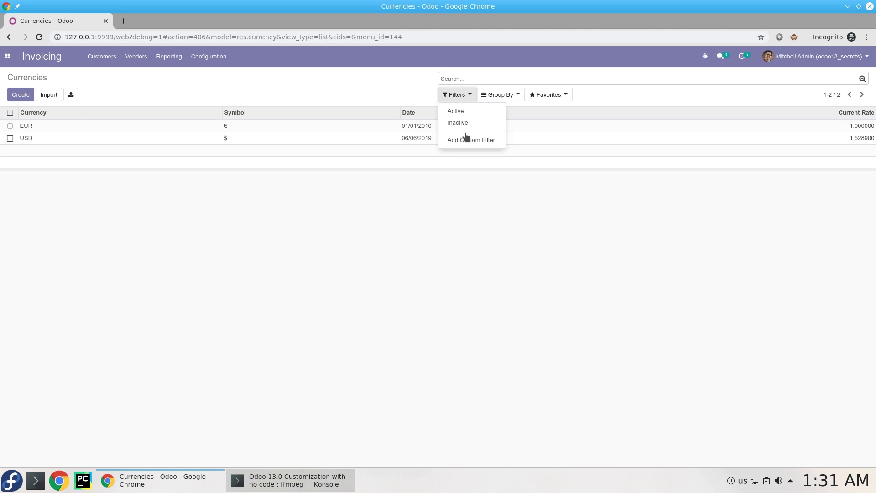
click(470, 126)
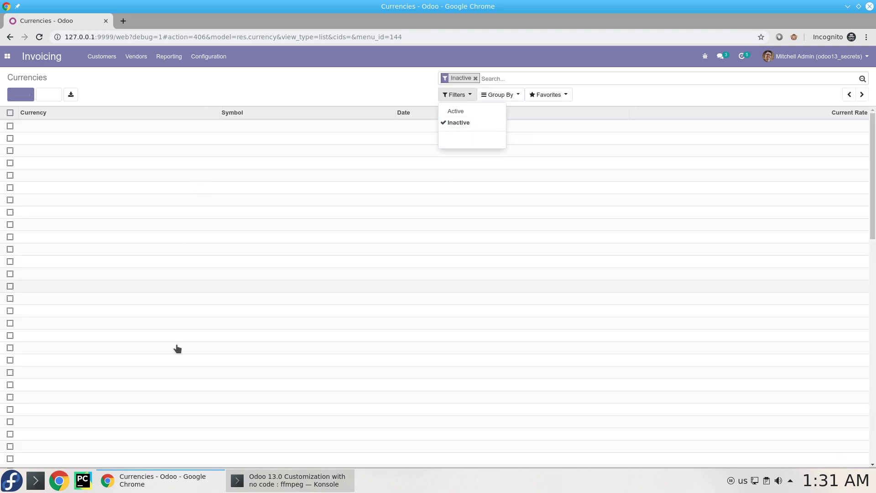
click(578, 95)
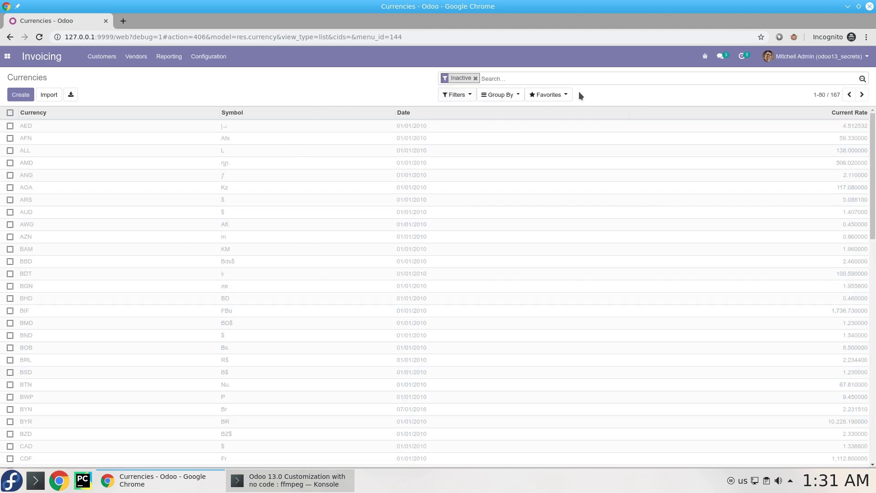
click(573, 81)
Search for EGP, mark the EGP currency Active and save it.
text(EGP)
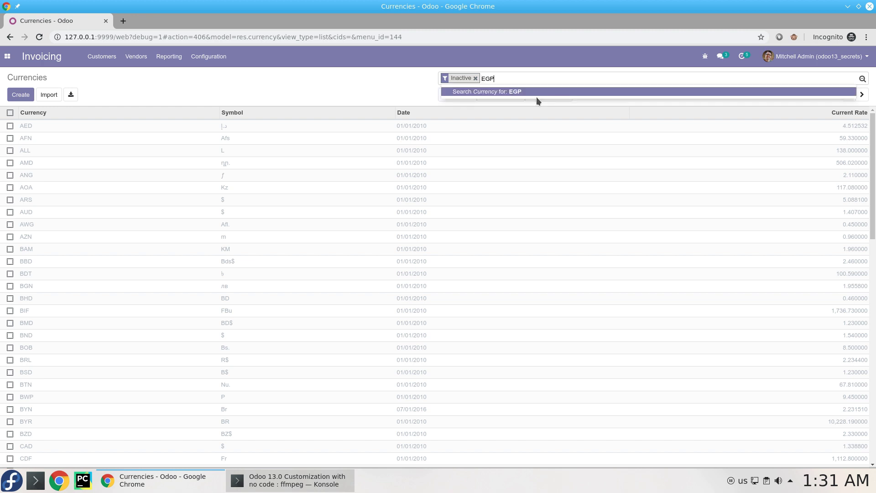
key(Return)
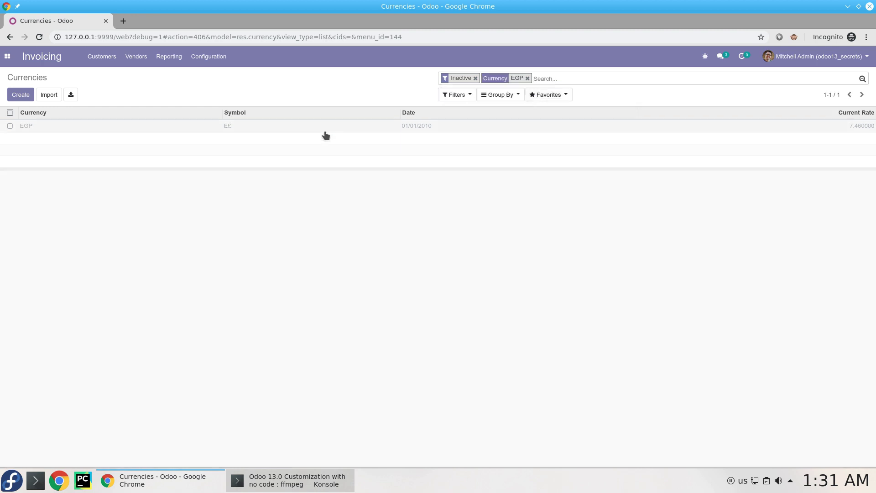
click(325, 130)
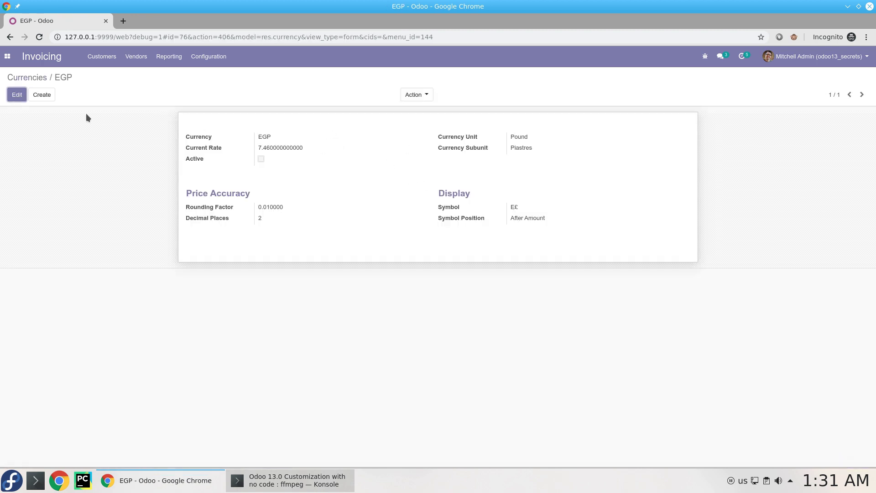
click(17, 94)
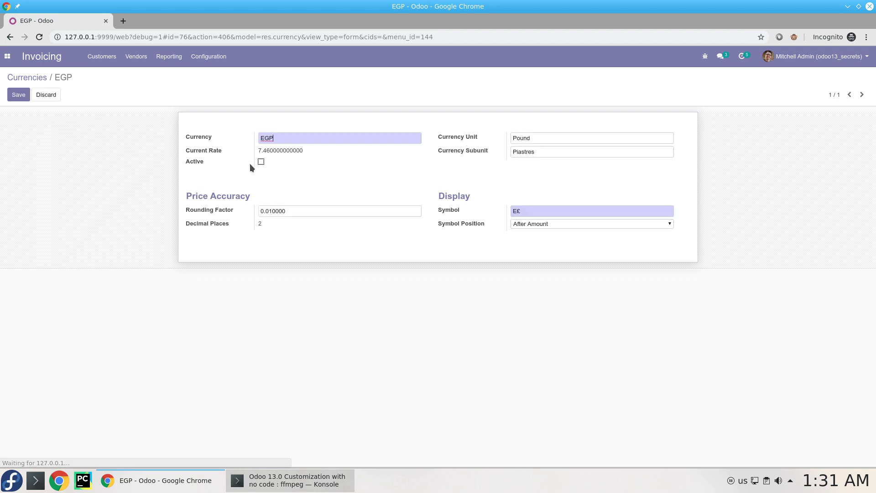
click(261, 160)
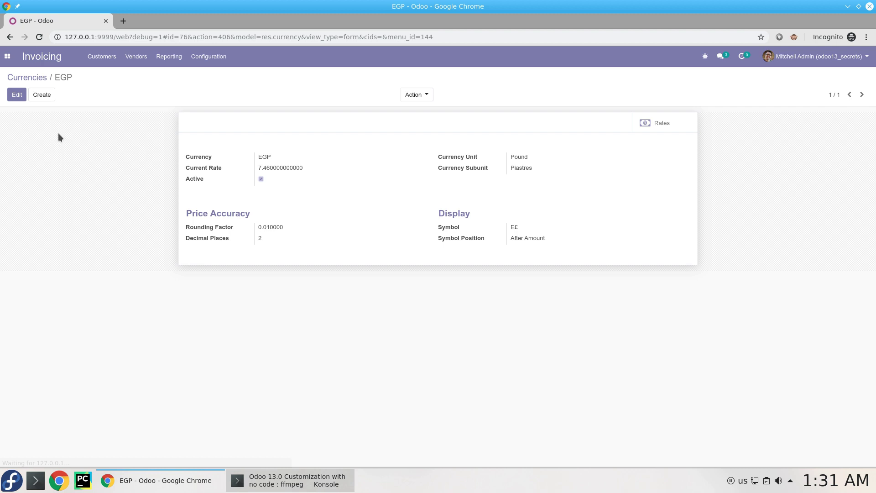
click(215, 57)
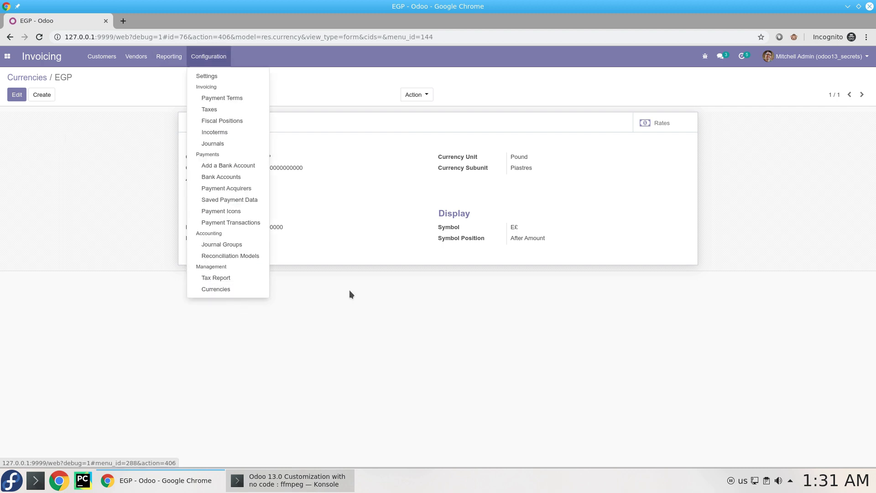
click(429, 334)
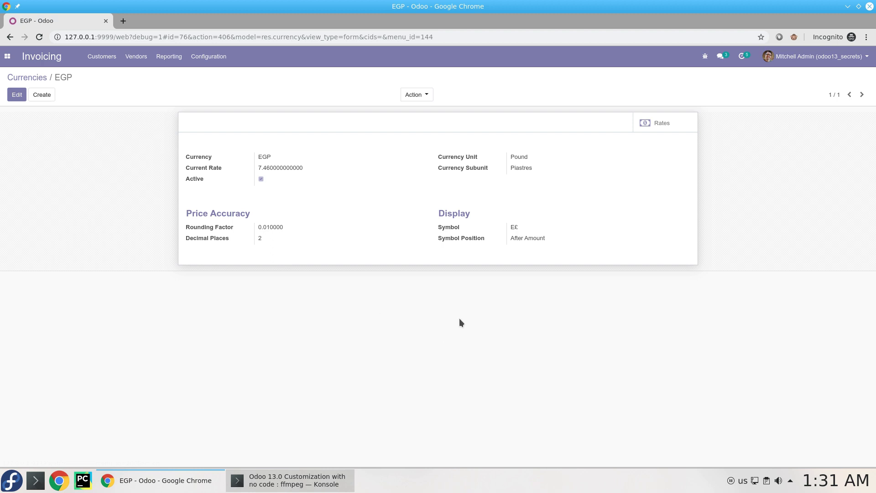
Open Technical > Menu Items in Settings and search for 'CRM'.
click(7, 56)
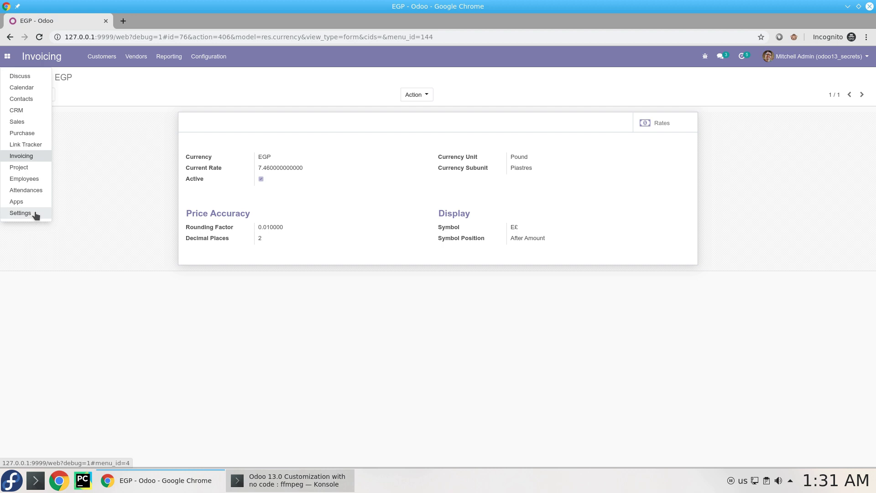
click(20, 213)
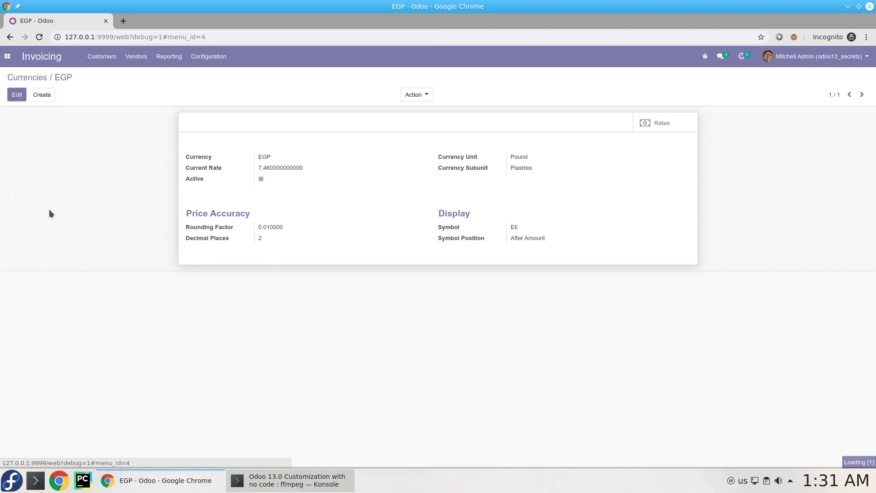
click(261, 56)
scroll(281, 358, down, 5)
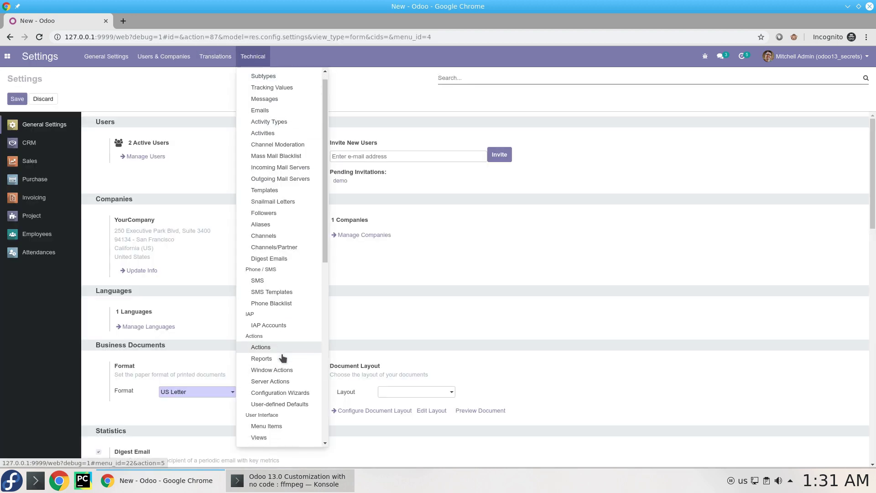
click(281, 340)
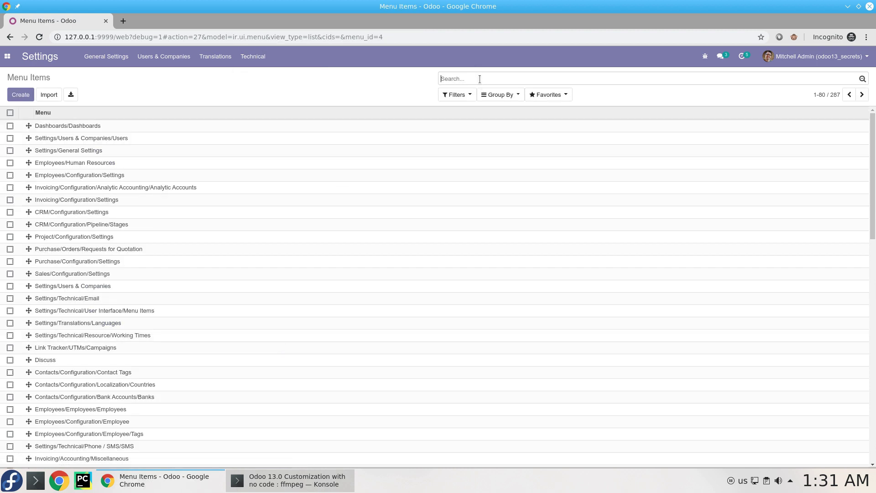
text(CRM)
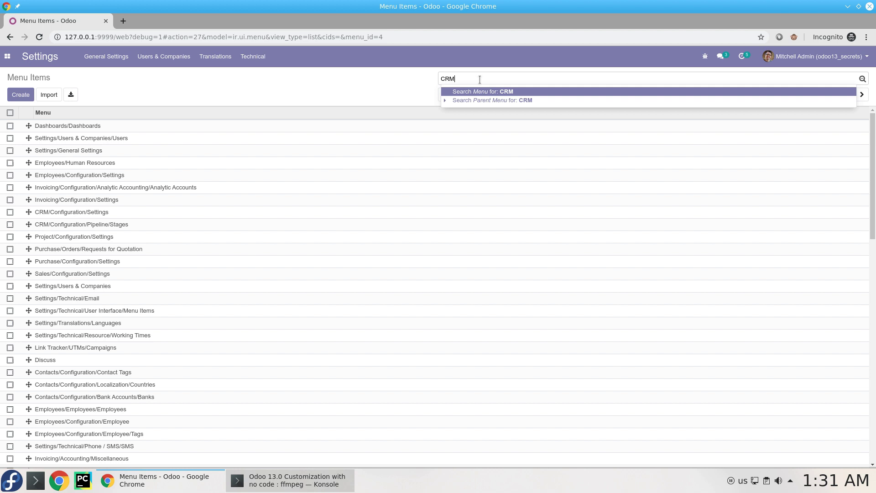
key(Return)
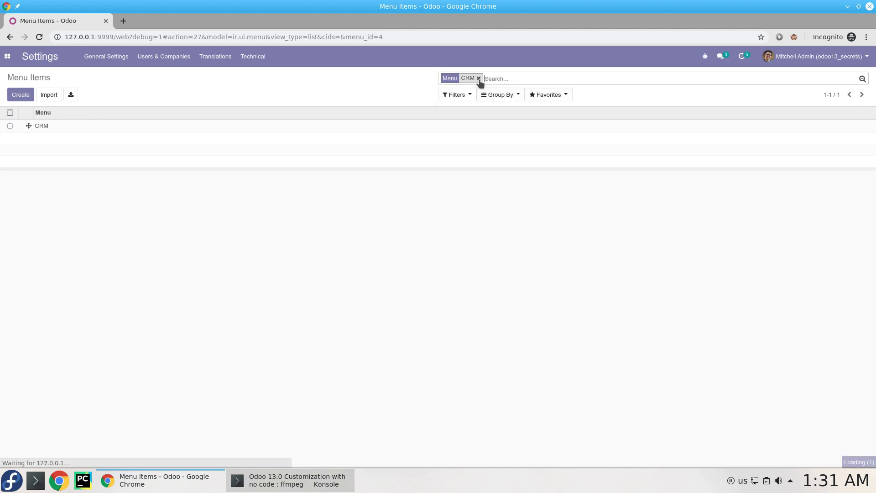
Set the CRM menu item's parent to Sales, save, and reload the page.
click(460, 128)
click(17, 95)
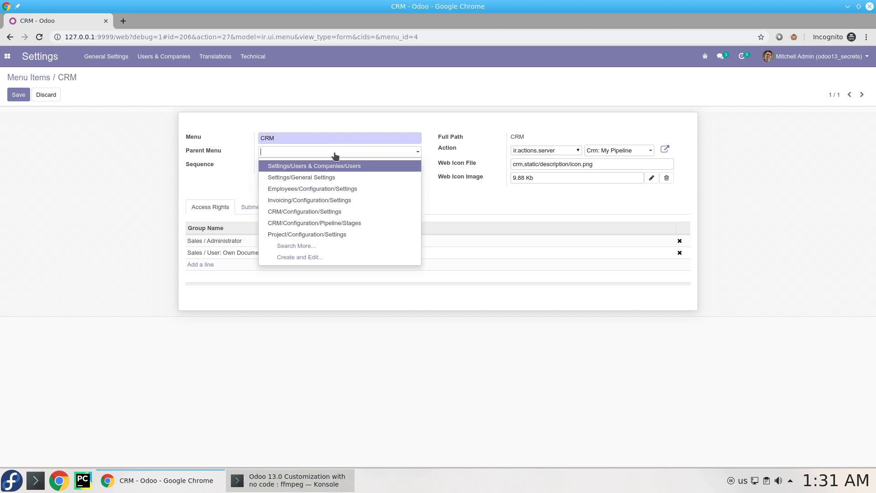
text(sales)
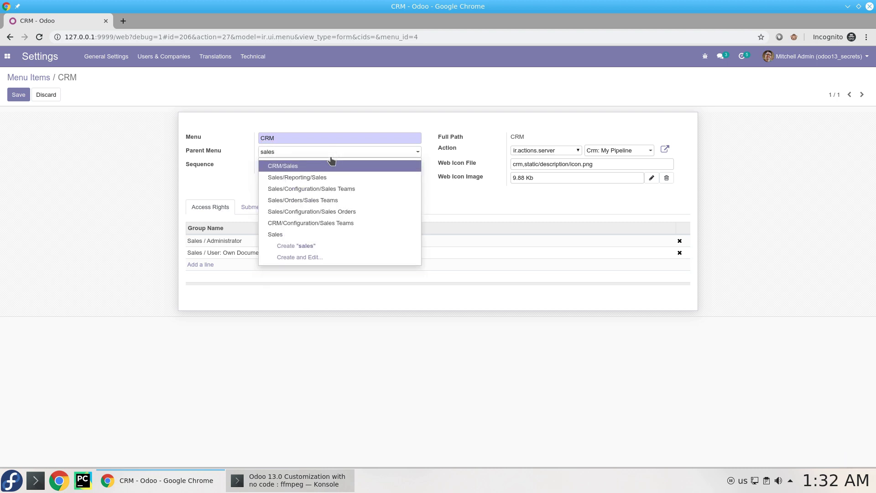
click(331, 234)
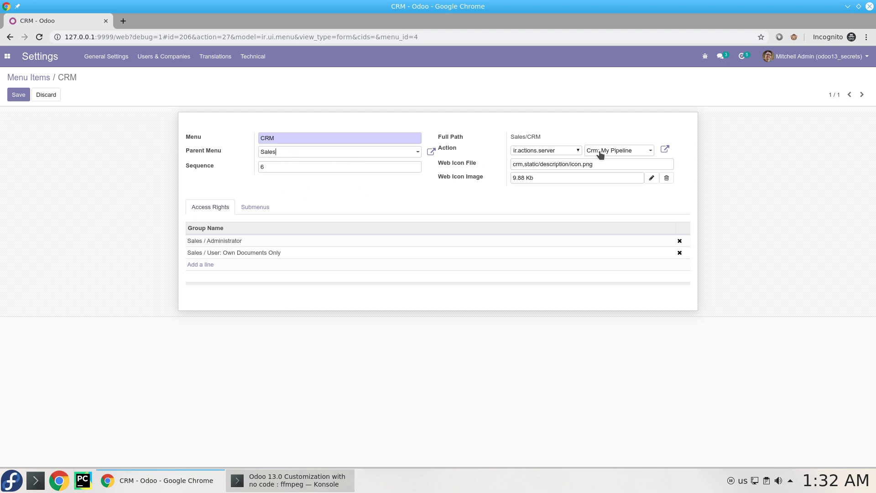
click(15, 96)
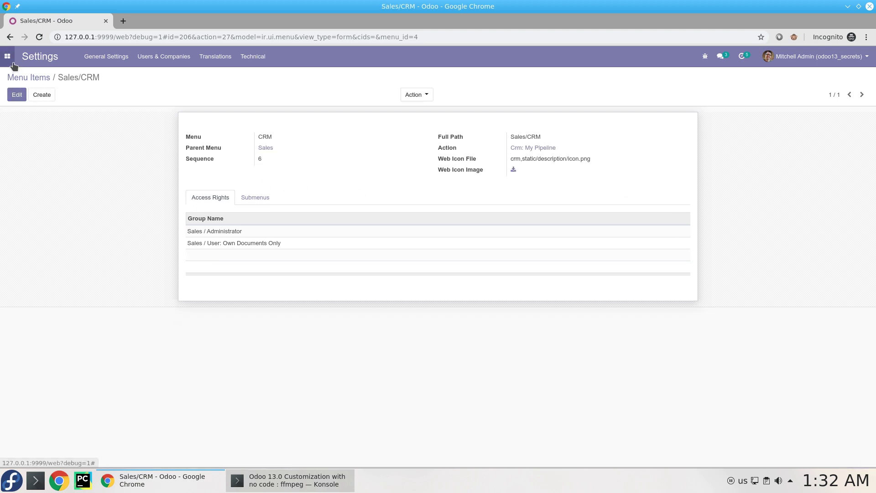
key(F5)
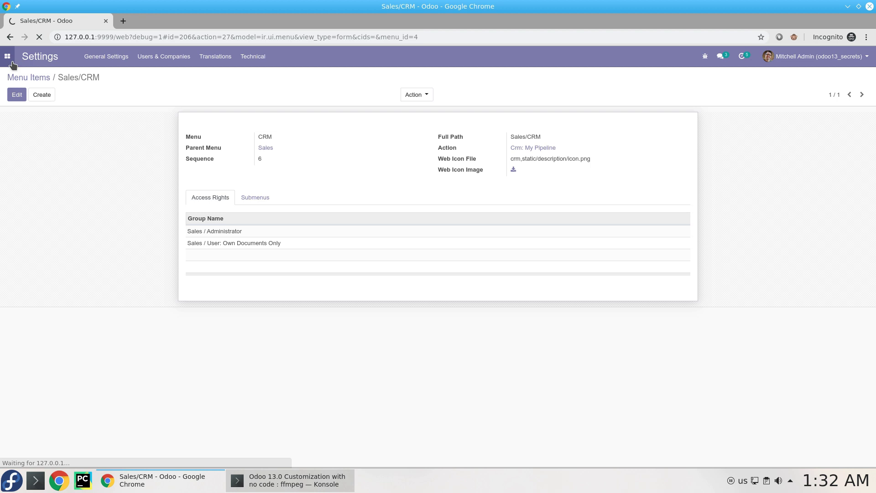
Check the CRM menu's entries inside the Sales app, then go to Settings.
click(9, 59)
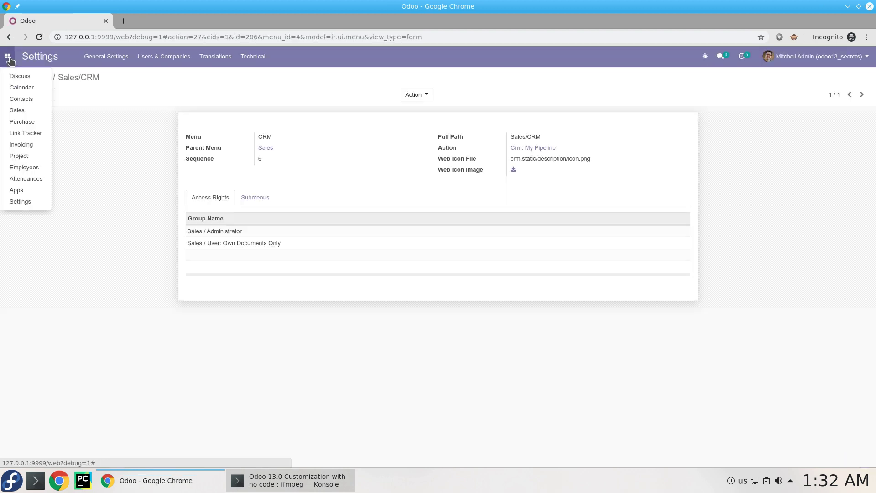
click(35, 112)
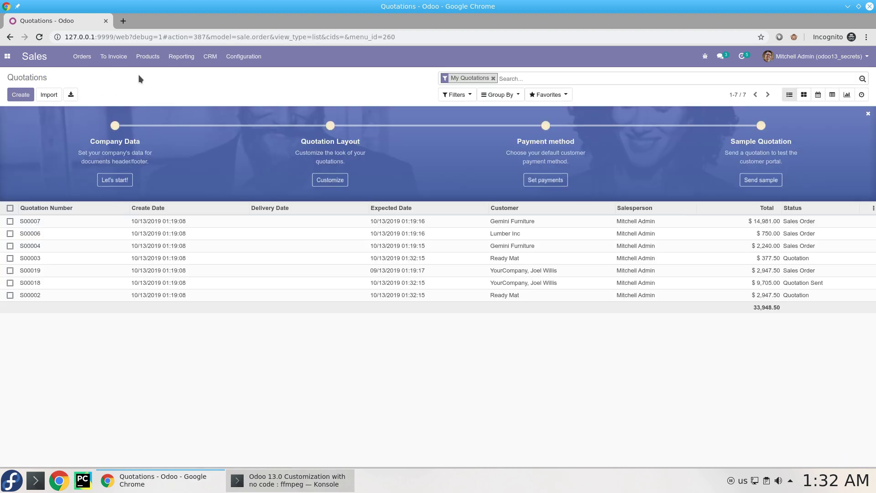
click(218, 67)
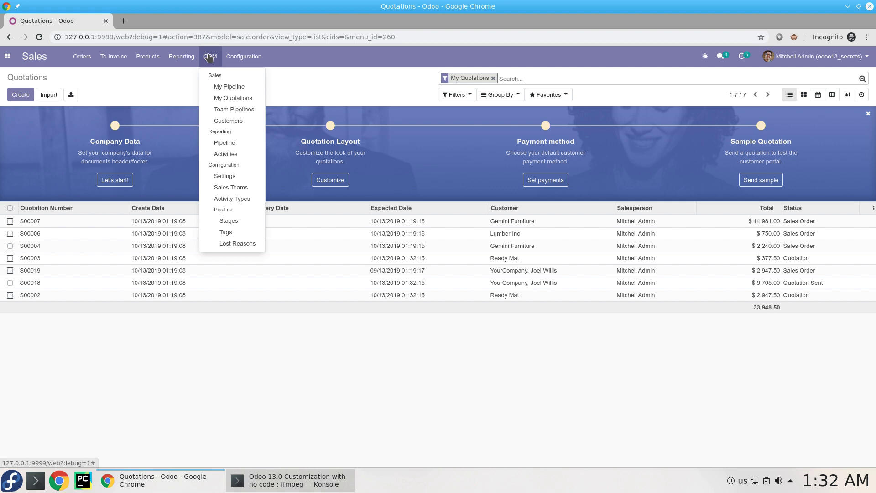
mouse_move(95, 55)
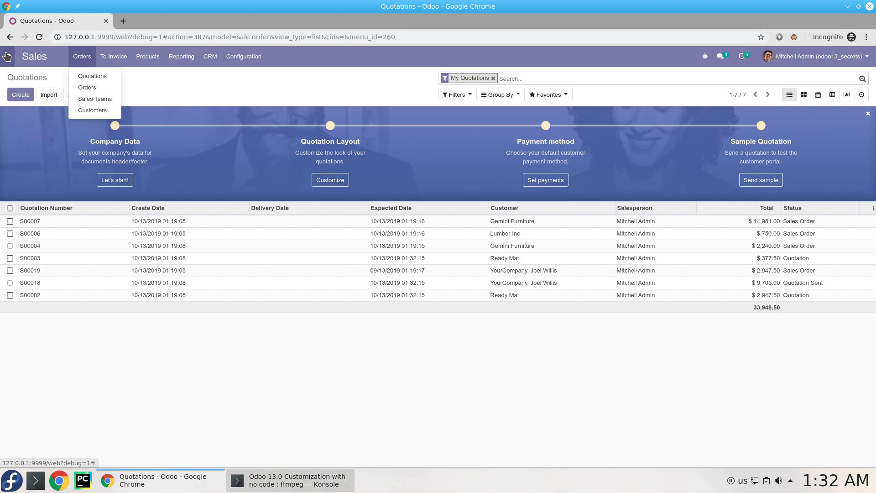
click(7, 56)
click(33, 203)
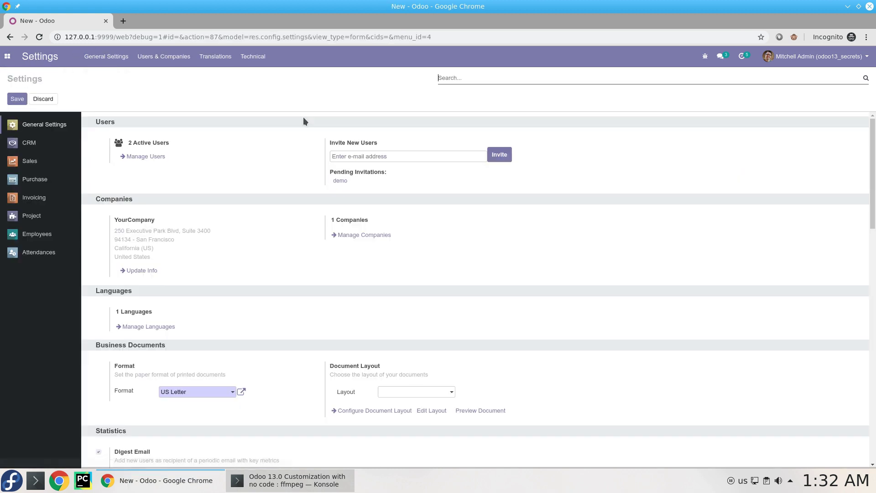
Open the top-level Sales menu record from Menu Items and edit its submenus.
click(253, 56)
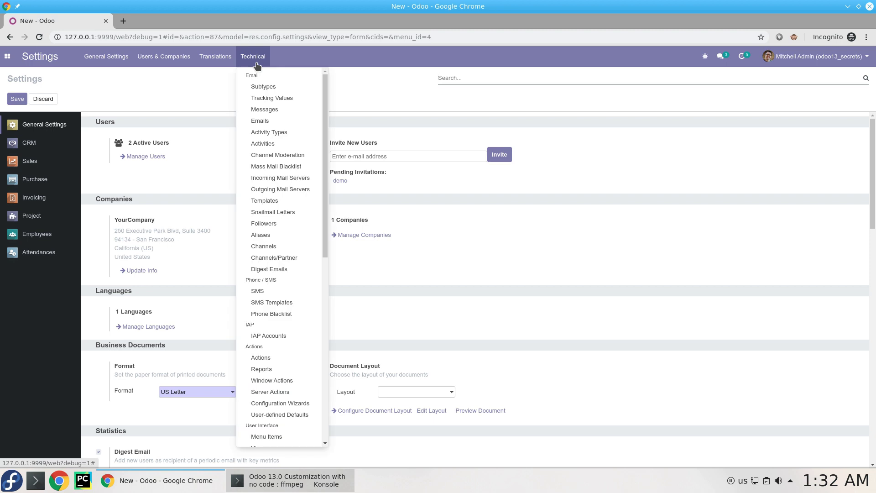
click(278, 436)
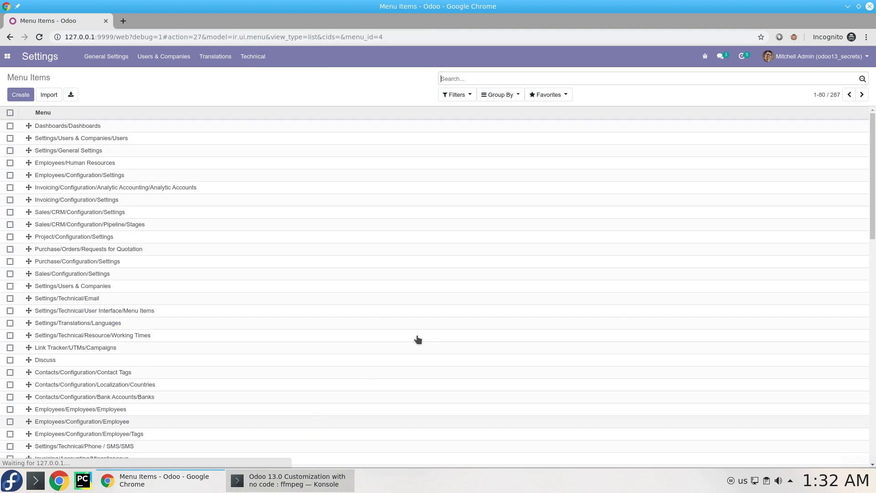
text(sale)
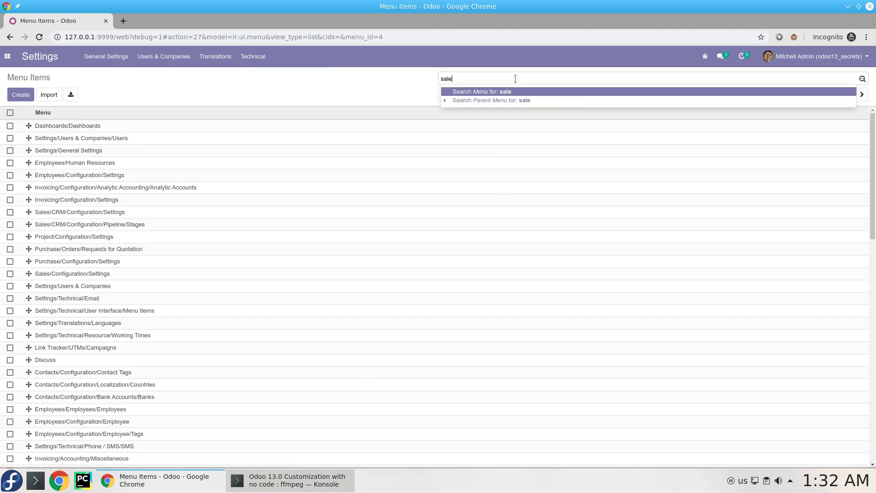
text(s)
key(Return)
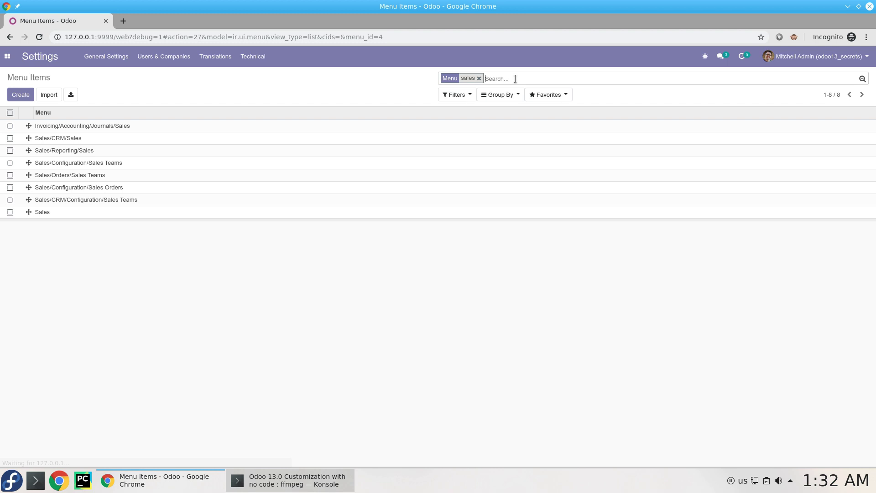
click(189, 214)
click(255, 195)
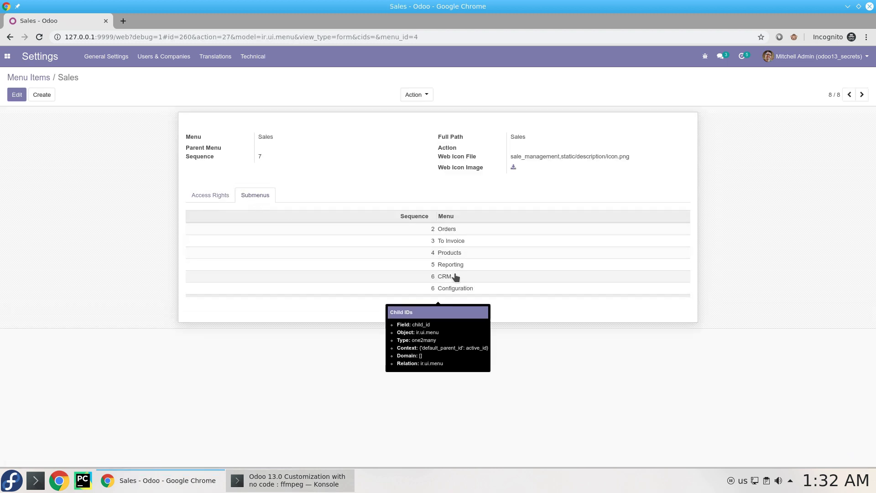
mouse_move(431, 231)
click(8, 95)
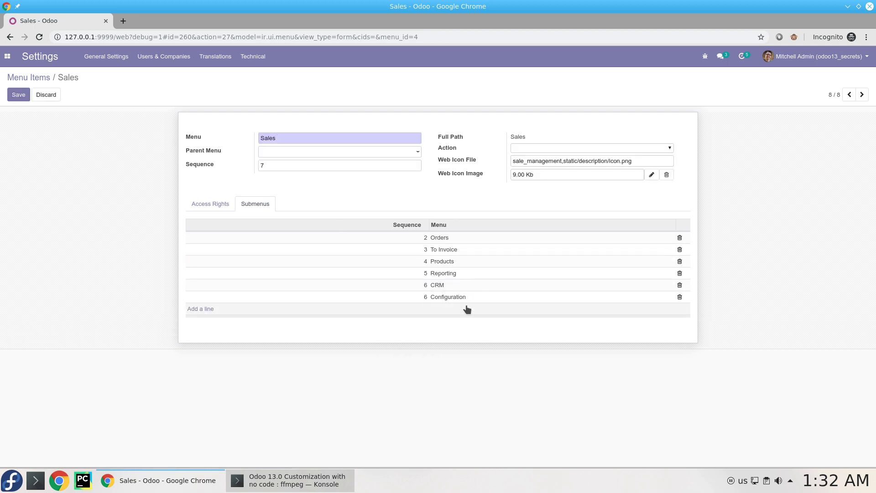
Give the CRM submenu sequence 2.
click(425, 284)
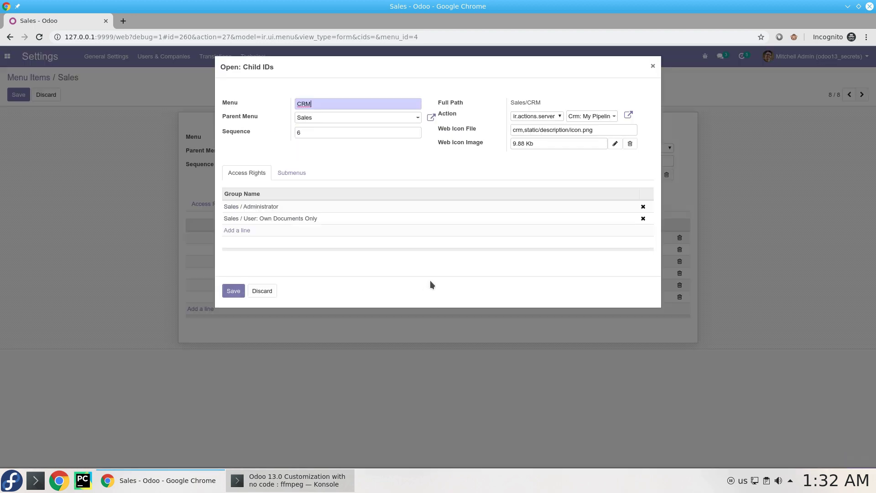
key(Escape)
click(419, 285)
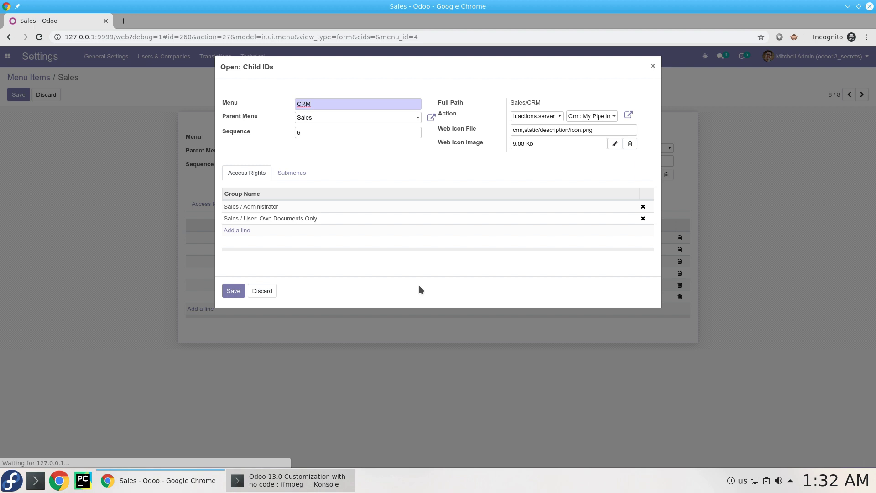
click(340, 133)
text(2)
click(233, 290)
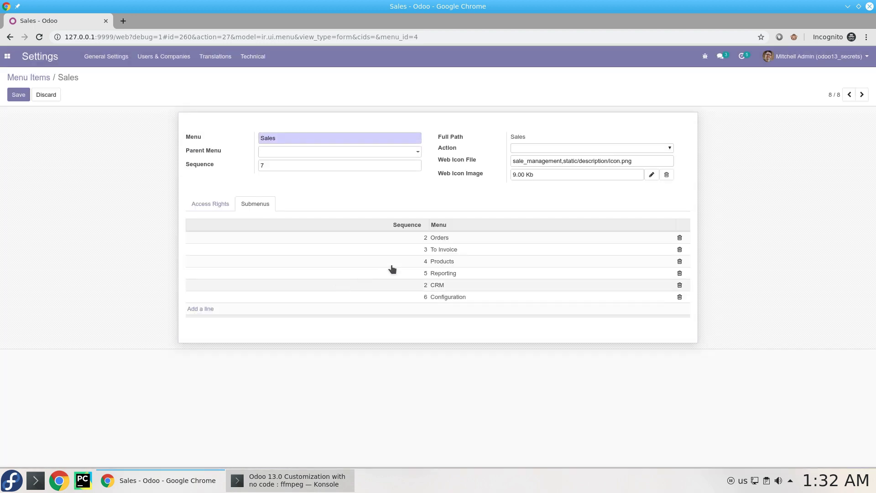
Give the Orders submenu sequence 1 and save the Sales menu.
click(445, 241)
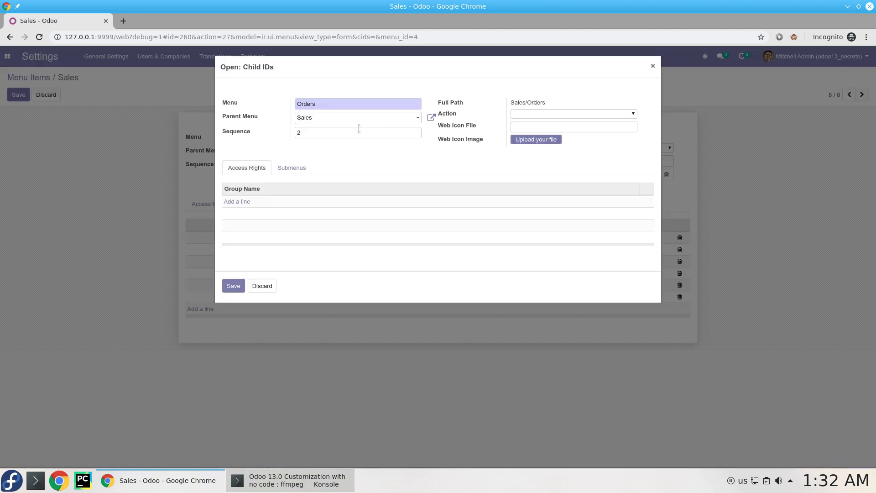
click(359, 130)
key(BackSpace)
text(1)
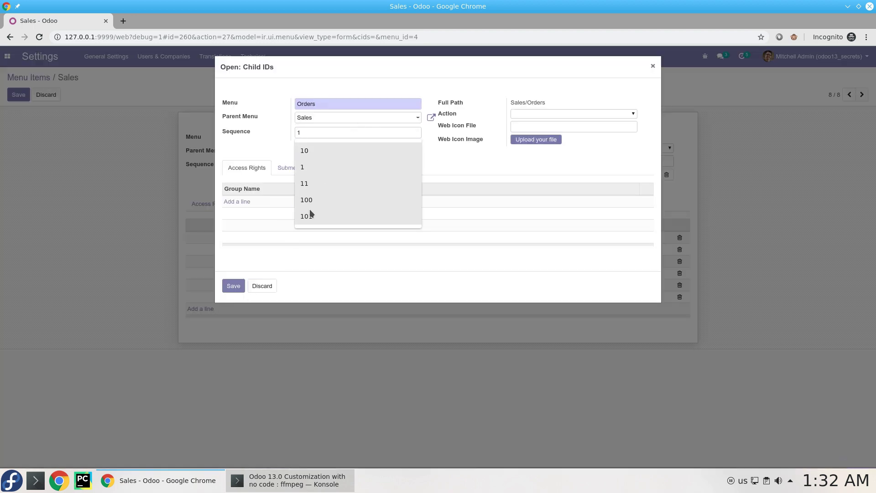
click(327, 168)
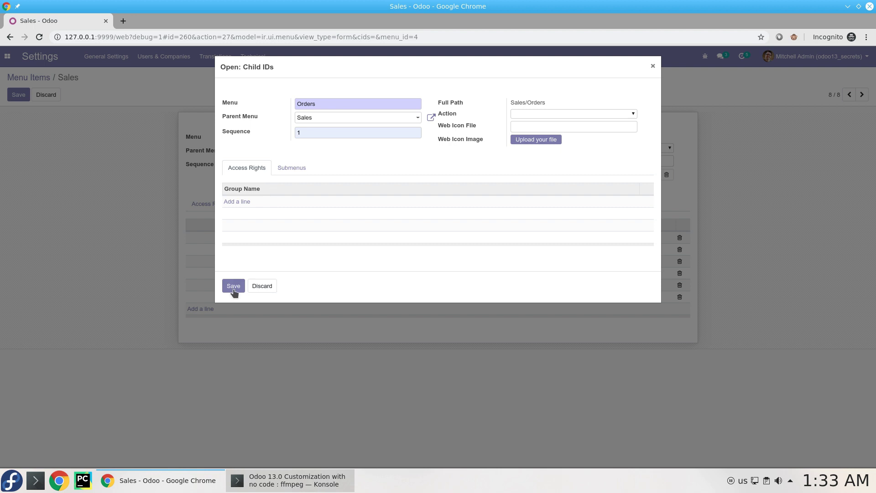
click(233, 286)
click(18, 94)
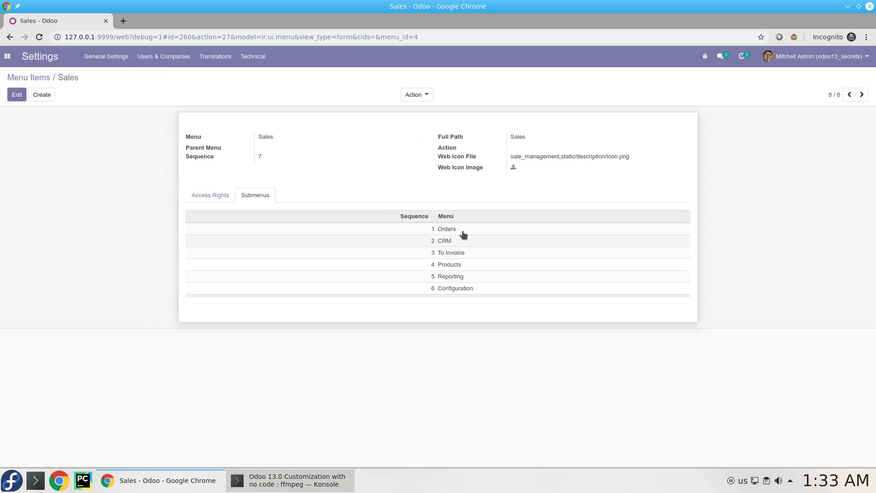
mouse_move(467, 242)
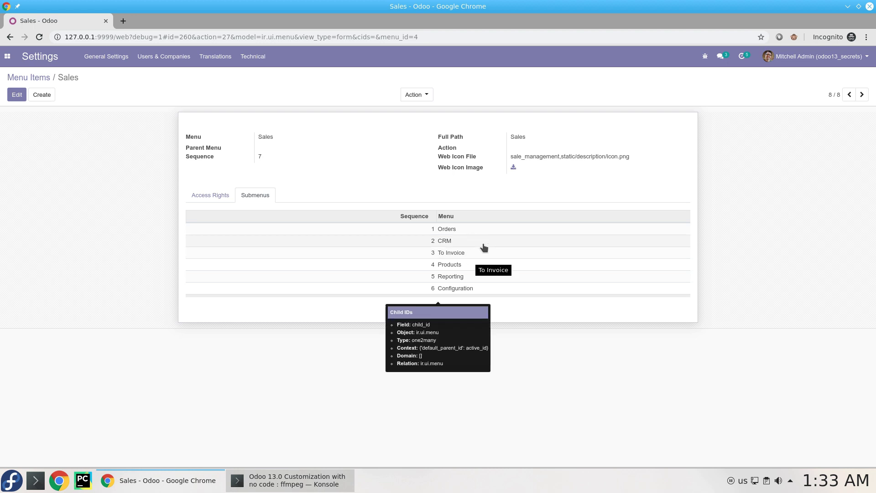
Verify CRM sits between Orders and To Invoice in Sales, then return to Settings.
click(9, 55)
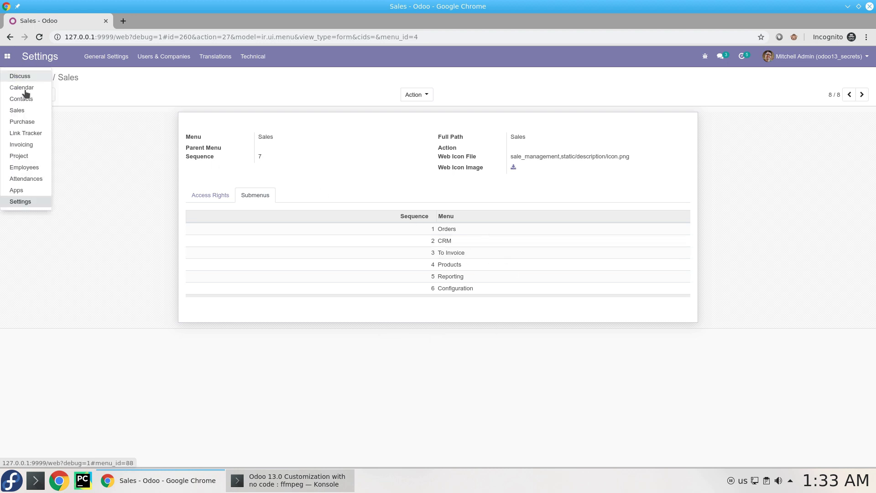
click(32, 112)
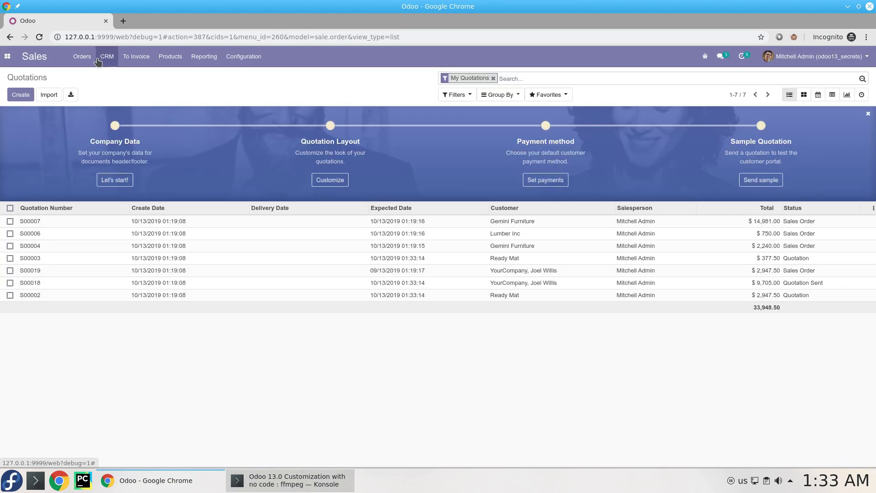
click(107, 57)
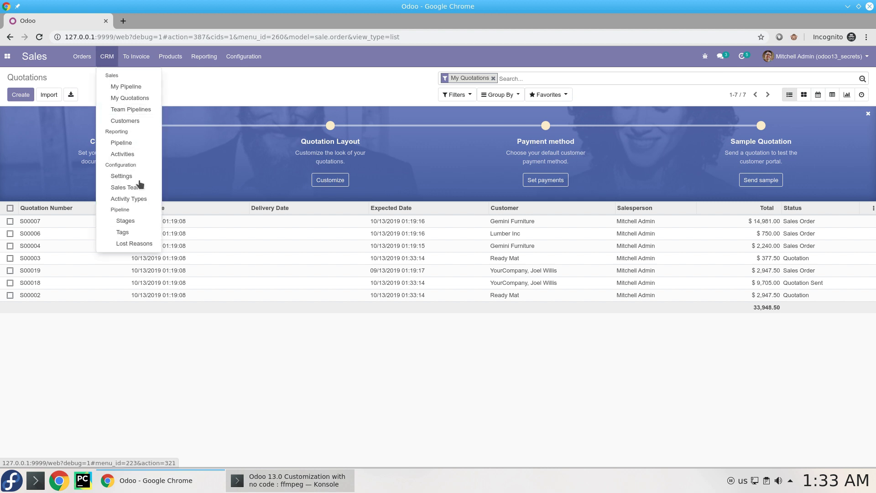
click(277, 86)
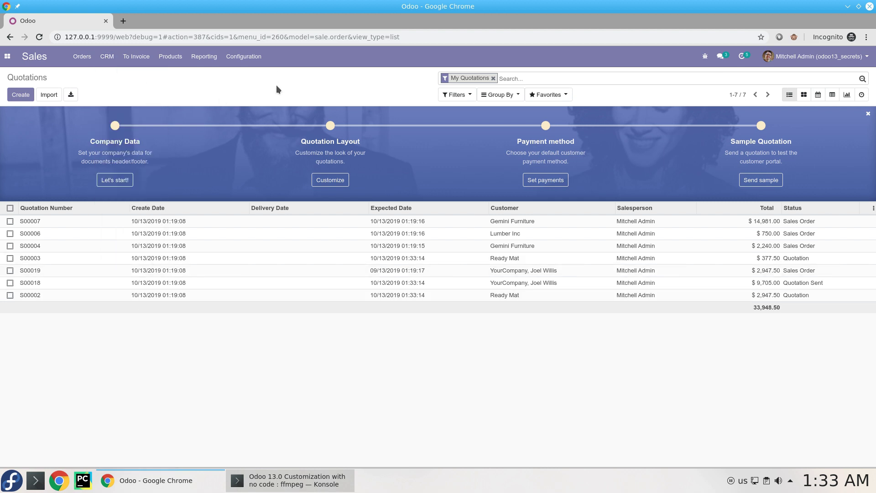
click(7, 57)
click(18, 200)
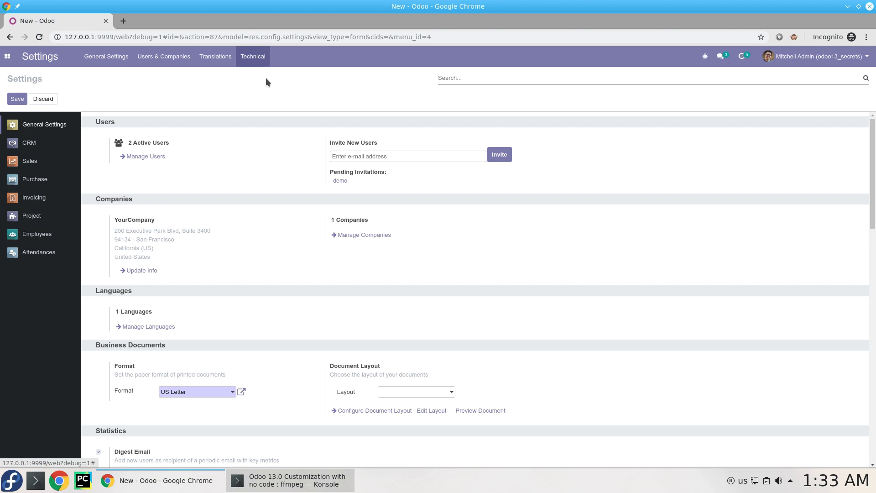
Open the Settings/Translations/Languages record from the Technical > Menu Items list.
click(262, 59)
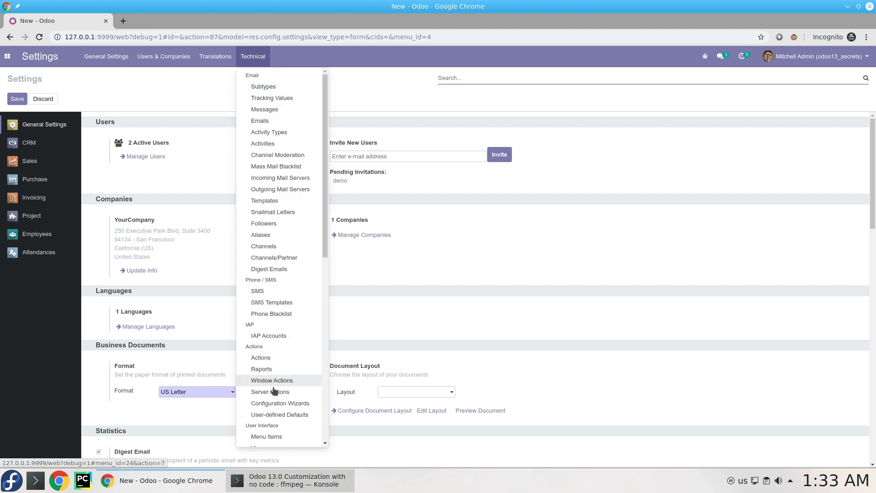
scroll(293, 365, down, 5)
click(294, 316)
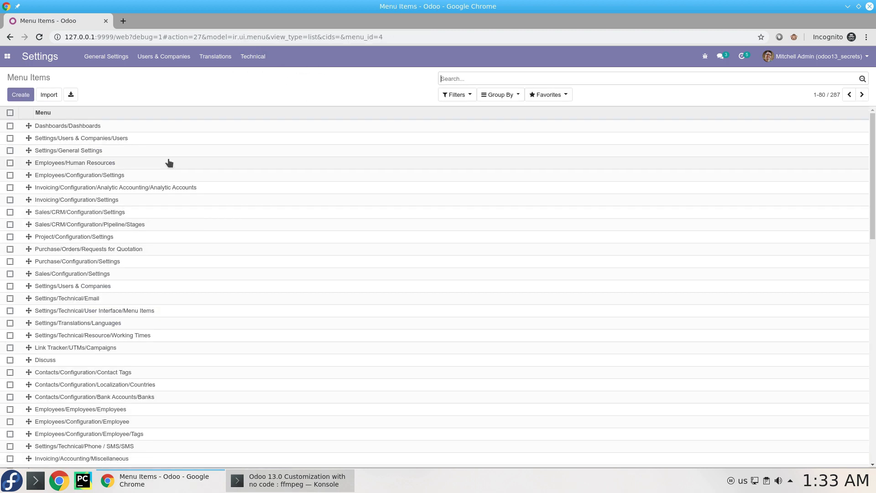
click(188, 324)
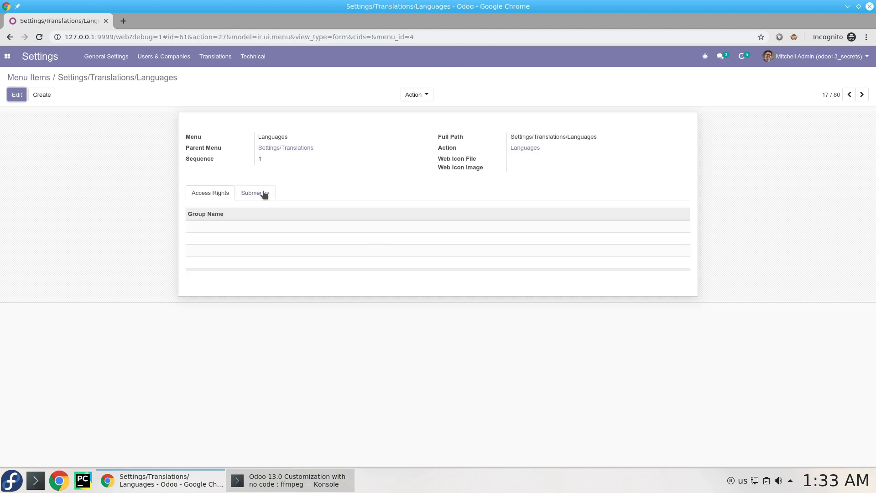
Edit the Languages menu item and list its available Access Rights groups without adding any.
click(237, 194)
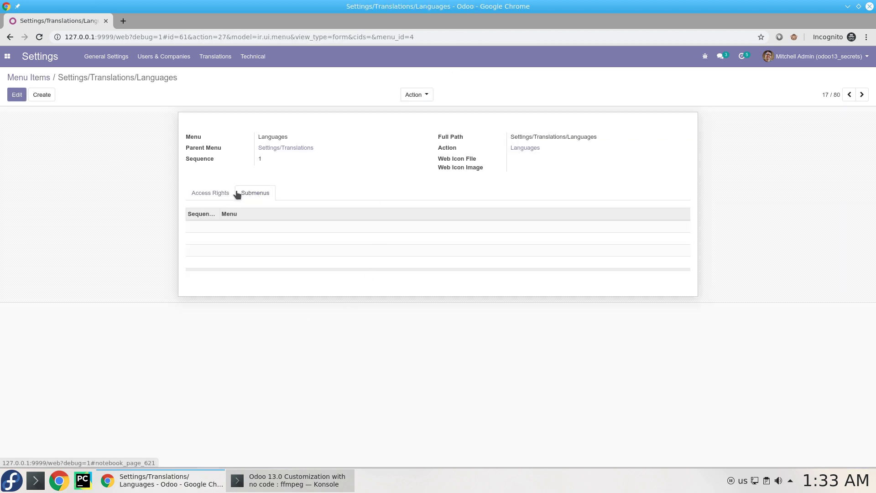
click(213, 193)
click(17, 94)
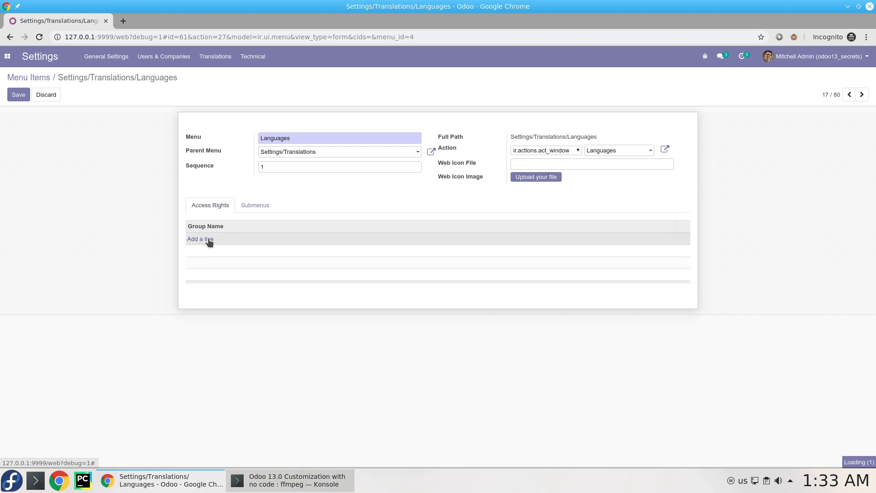
click(208, 241)
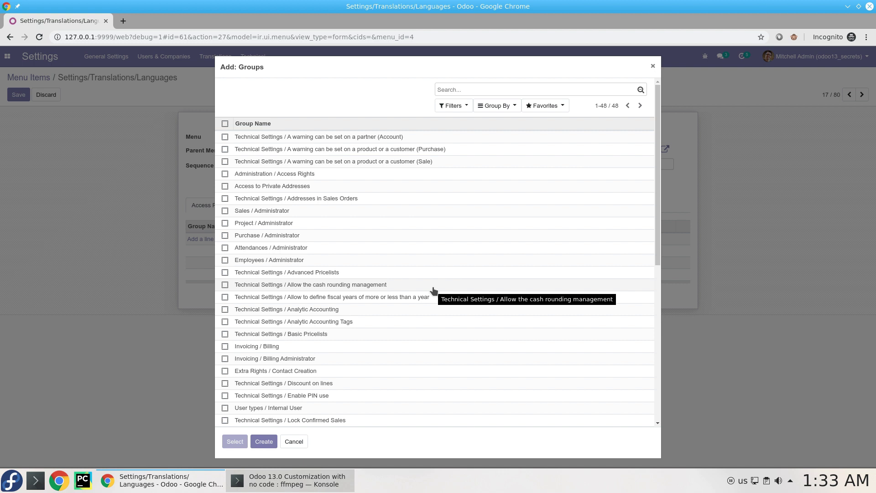
key(Escape)
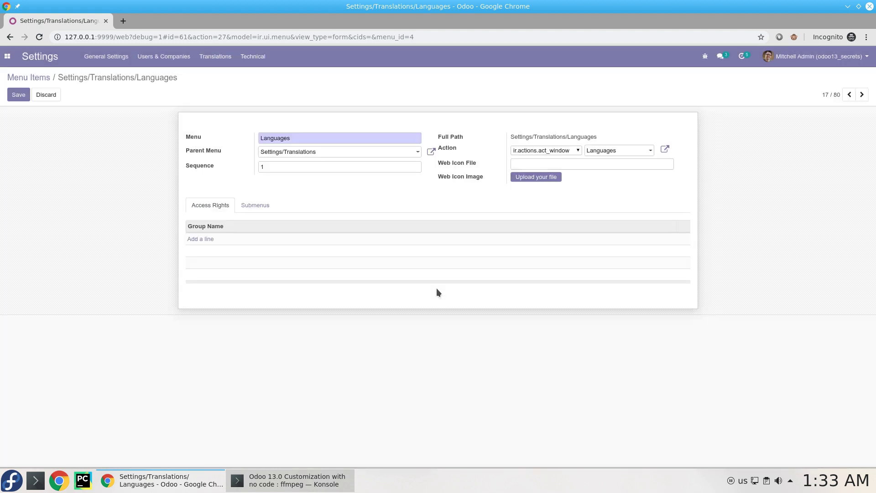